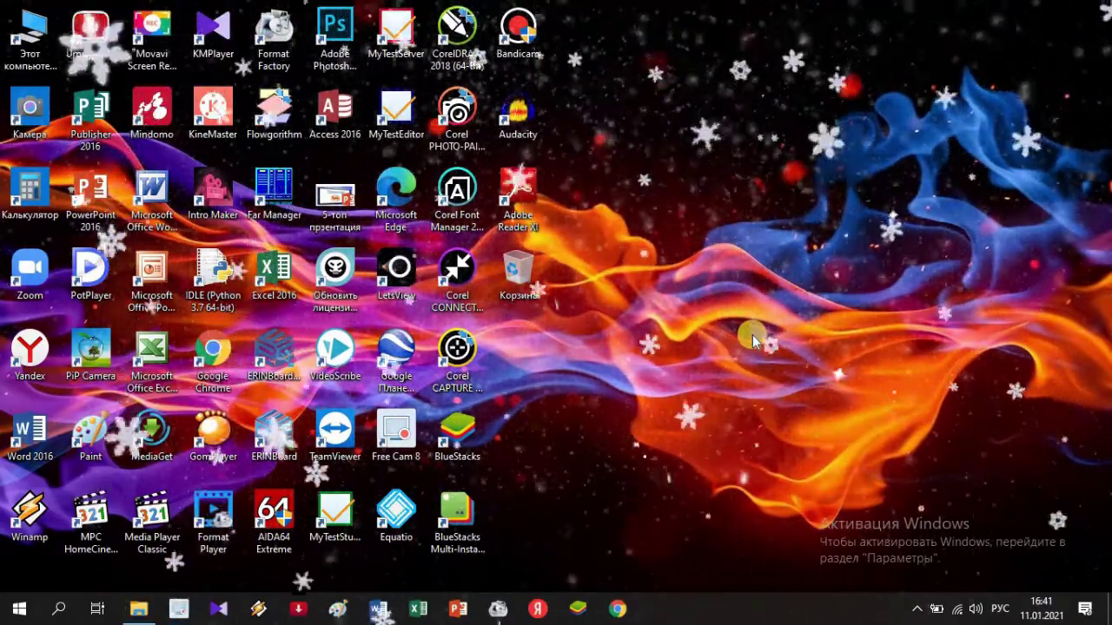
Step: Open the Word document "5-кл 1-чейрек математика-1" from the МАТЕМАТИКА folder, dismiss the activation wizard and maximize the document window
left_click(137, 611)
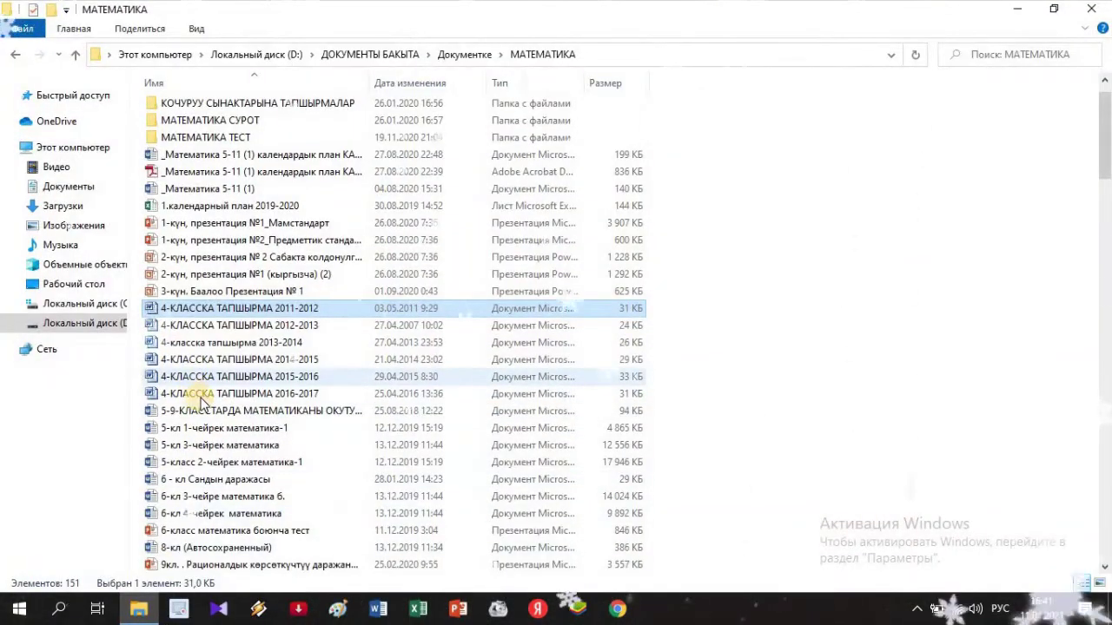
scroll(199, 390, "down", 3)
scroll(228, 393, "down", 1)
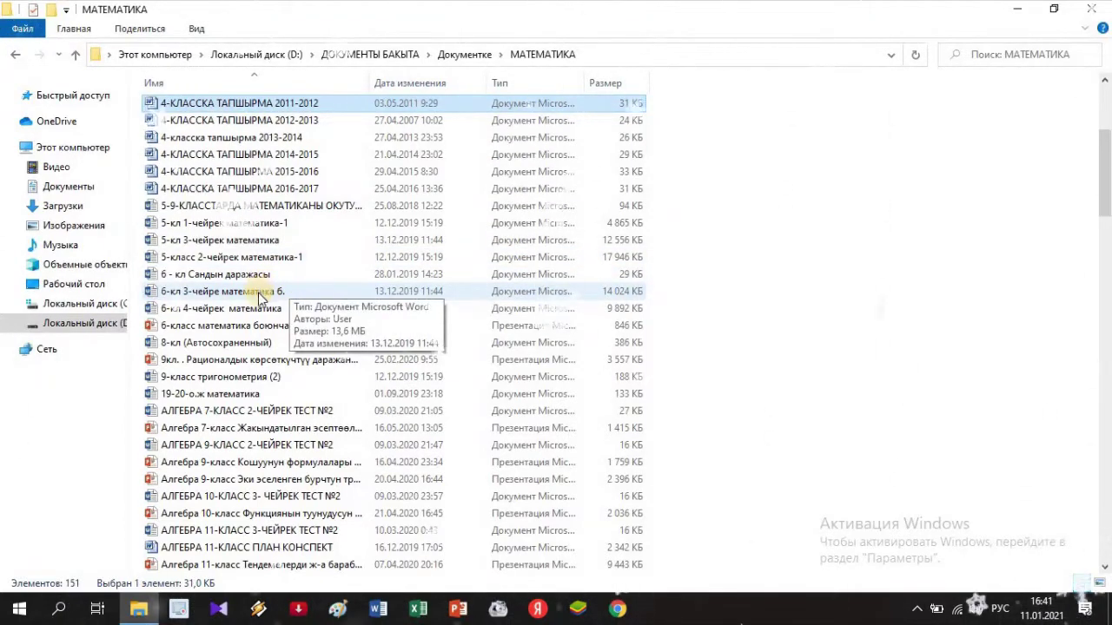
double_click(231, 225)
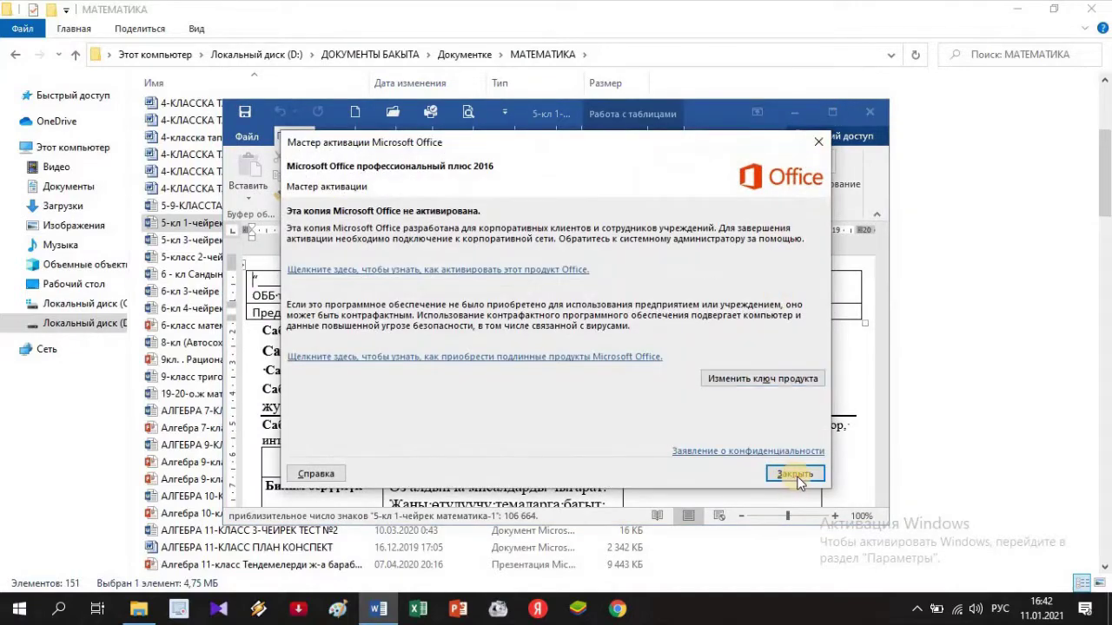
left_click(795, 473)
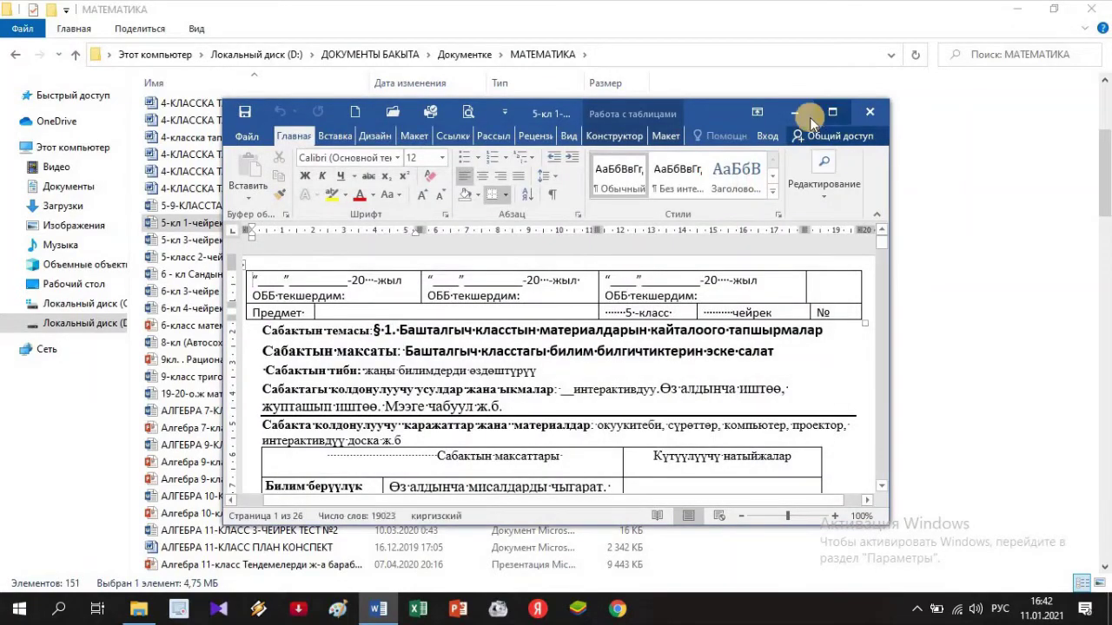
left_click(832, 111)
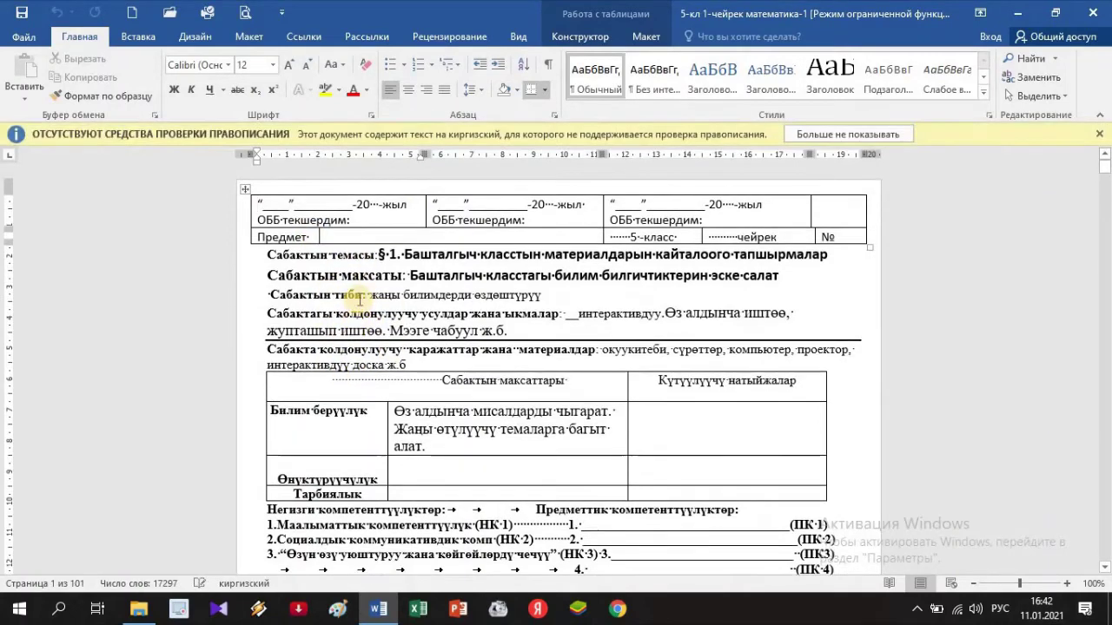
Step: Save the Word document as a PDF in the МАТЕМАТИКА folder, view the published PDF maximized, and close it and the document
left_click(26, 40)
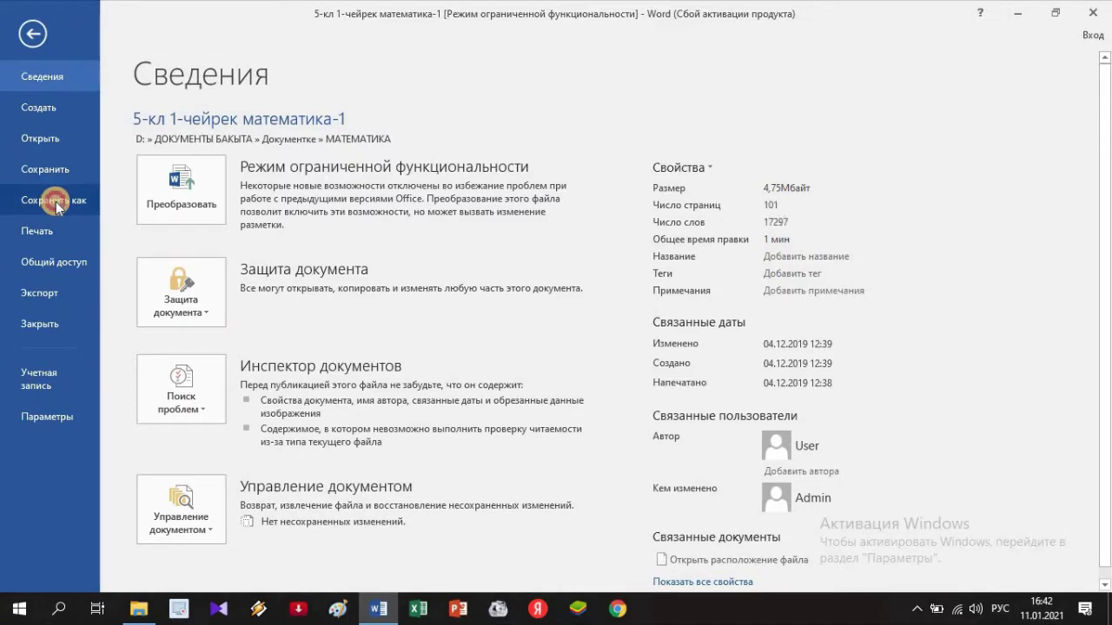
left_click(55, 201)
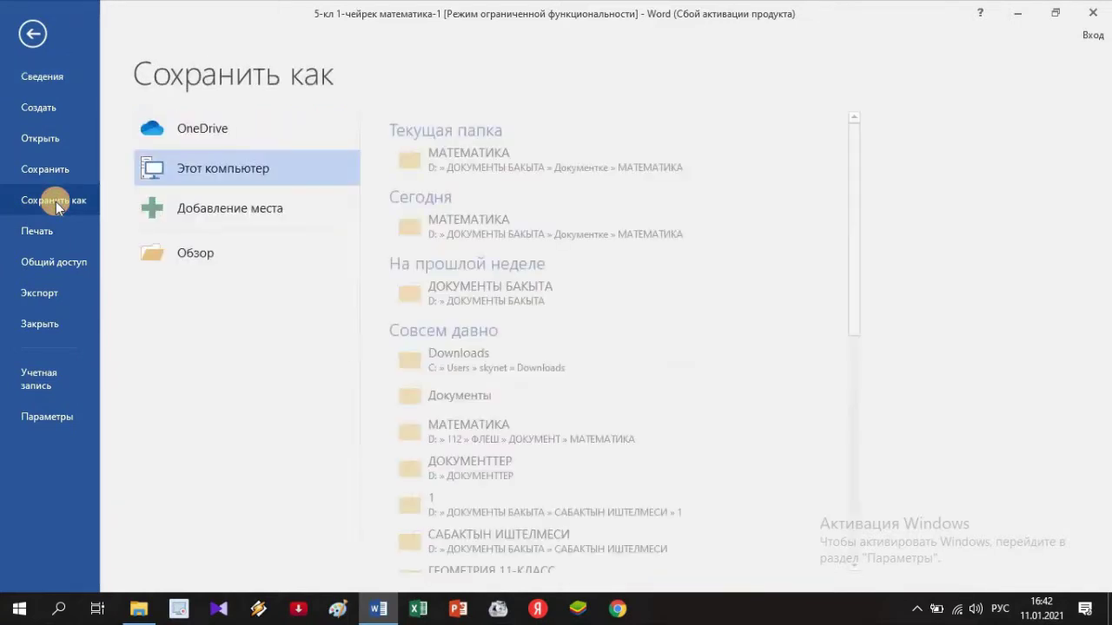
left_click(212, 253)
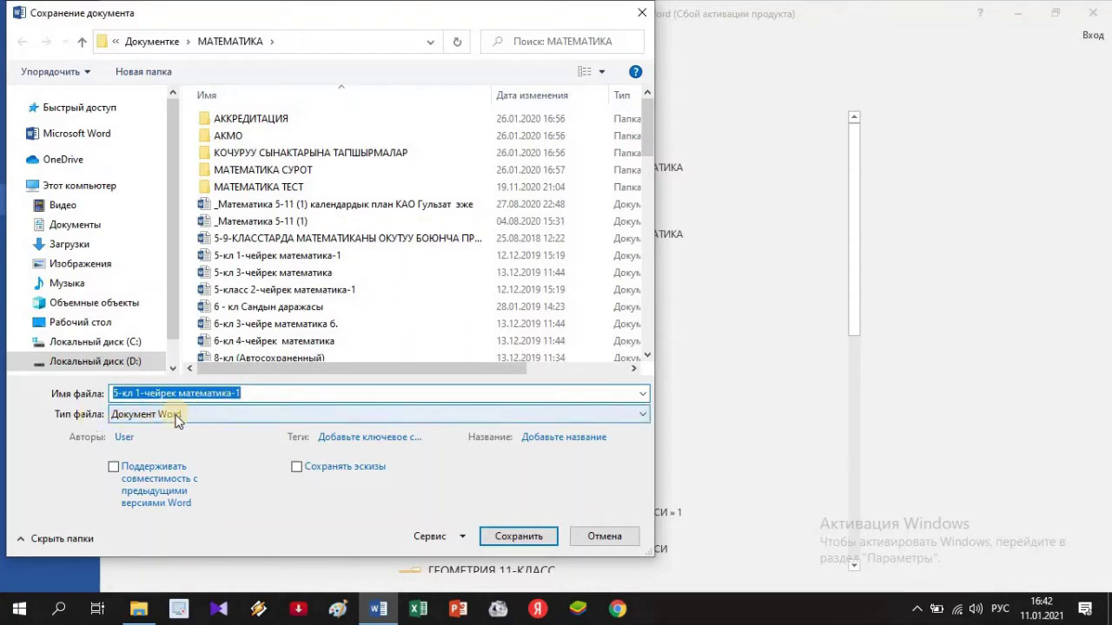
left_click(299, 413)
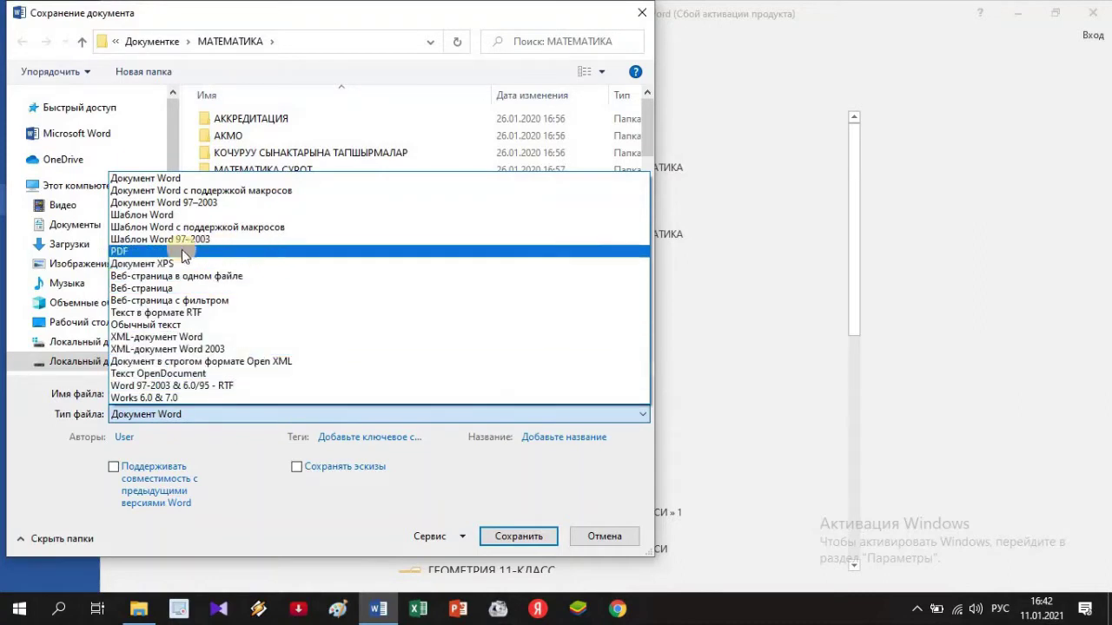
left_click(132, 252)
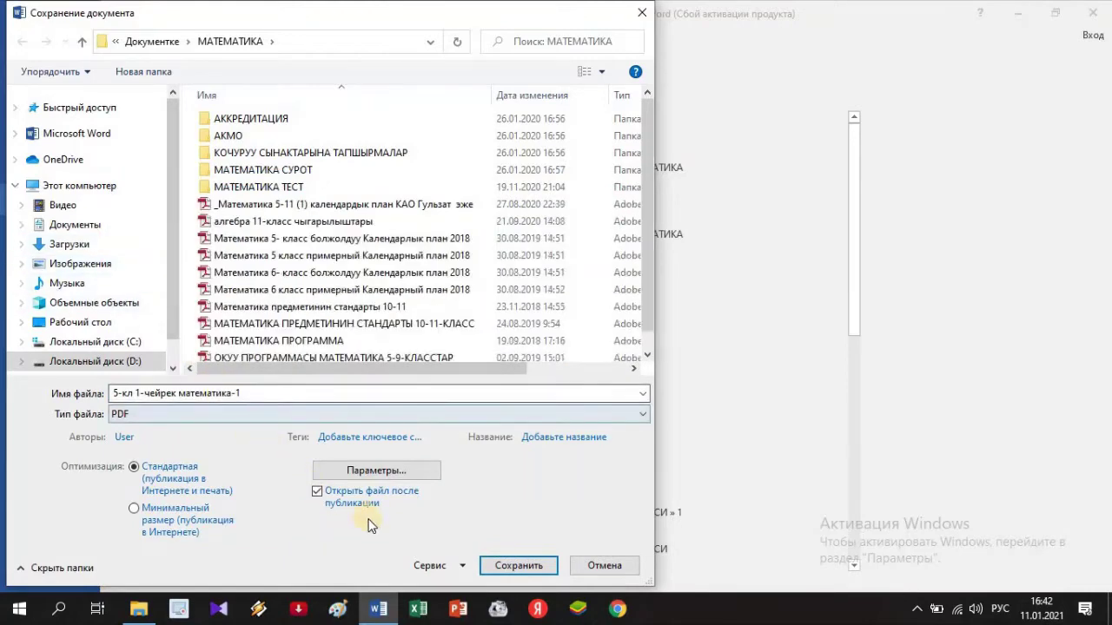
left_click(518, 566)
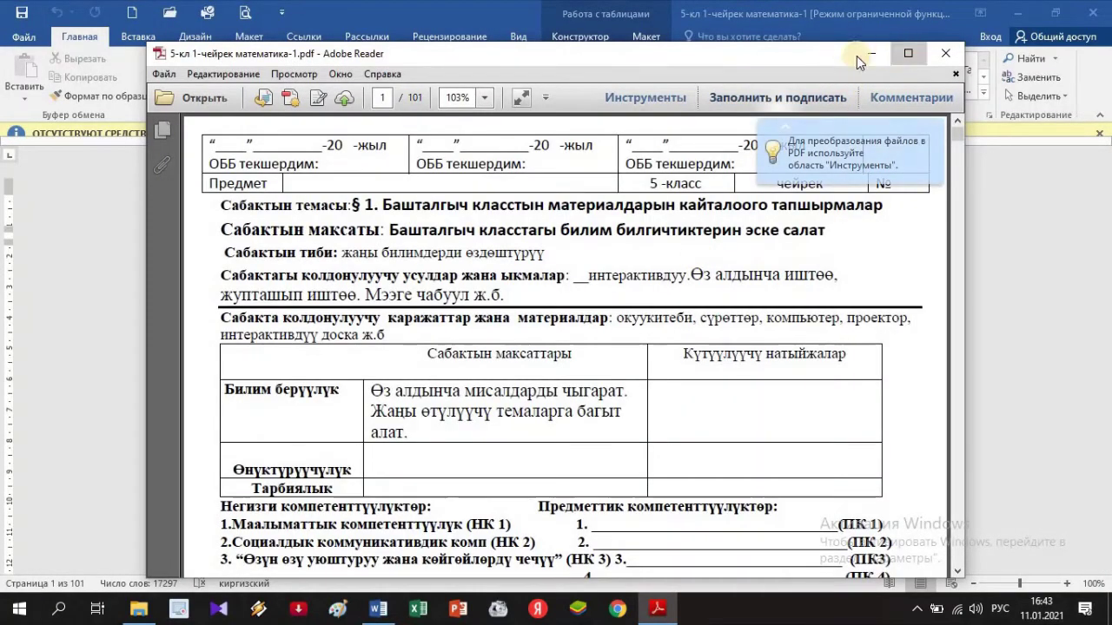
left_click(908, 54)
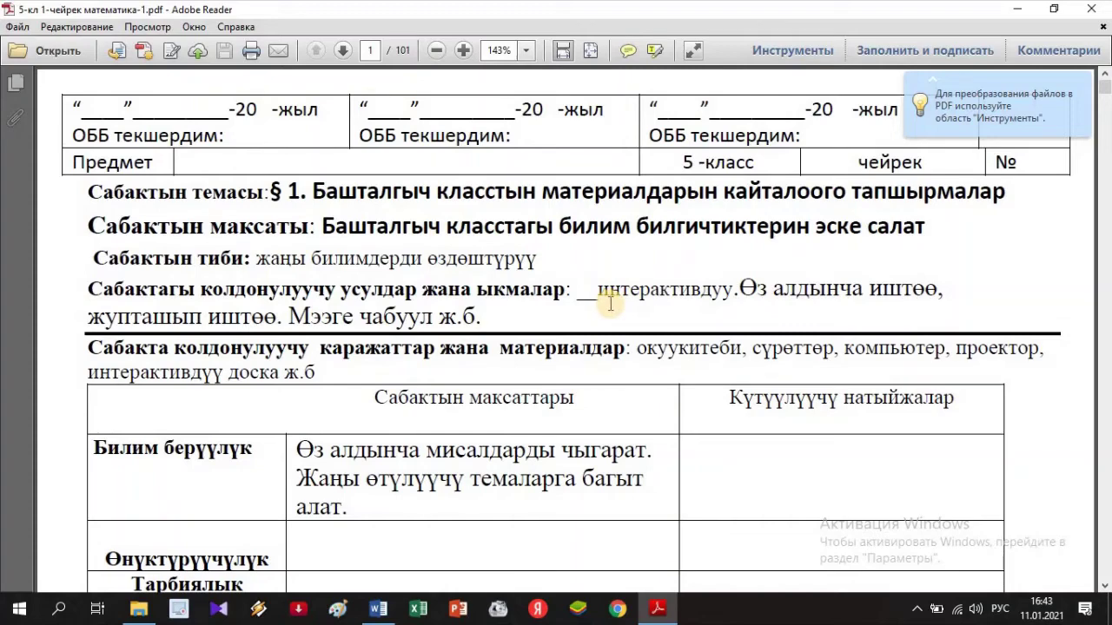
left_click(1083, 12)
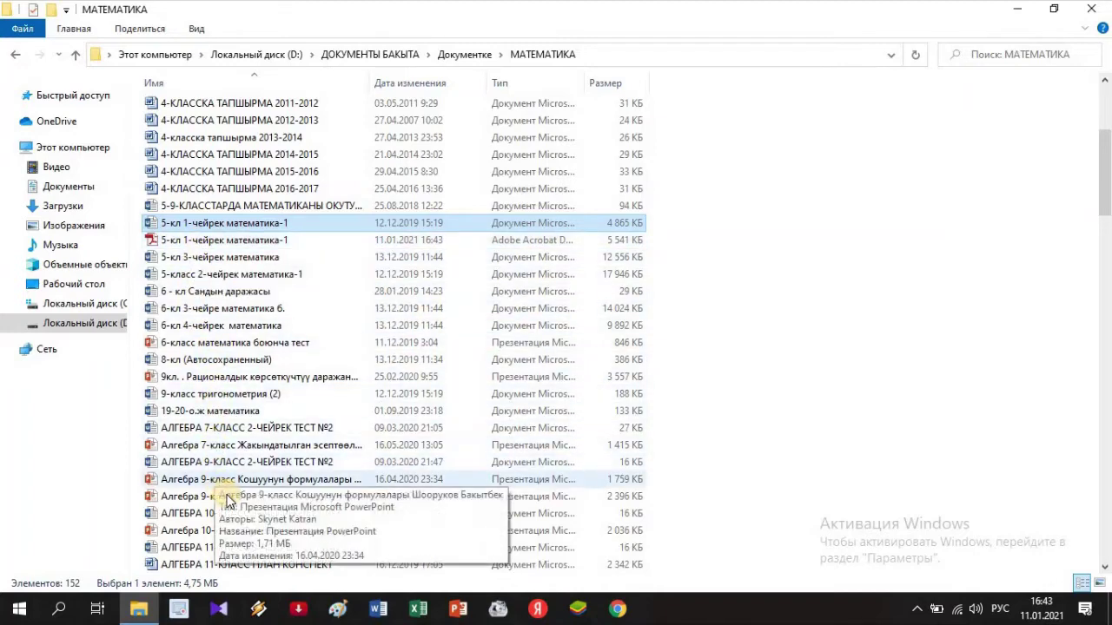
Step: Open the 24-slide presentation "АРИФМЕТИКАЛЫК ПРОГРЕССИЯ" from the МАТЕМАТИКА folder, dismiss the activation wizard and maximize its window
scroll(230, 496, "down", 2)
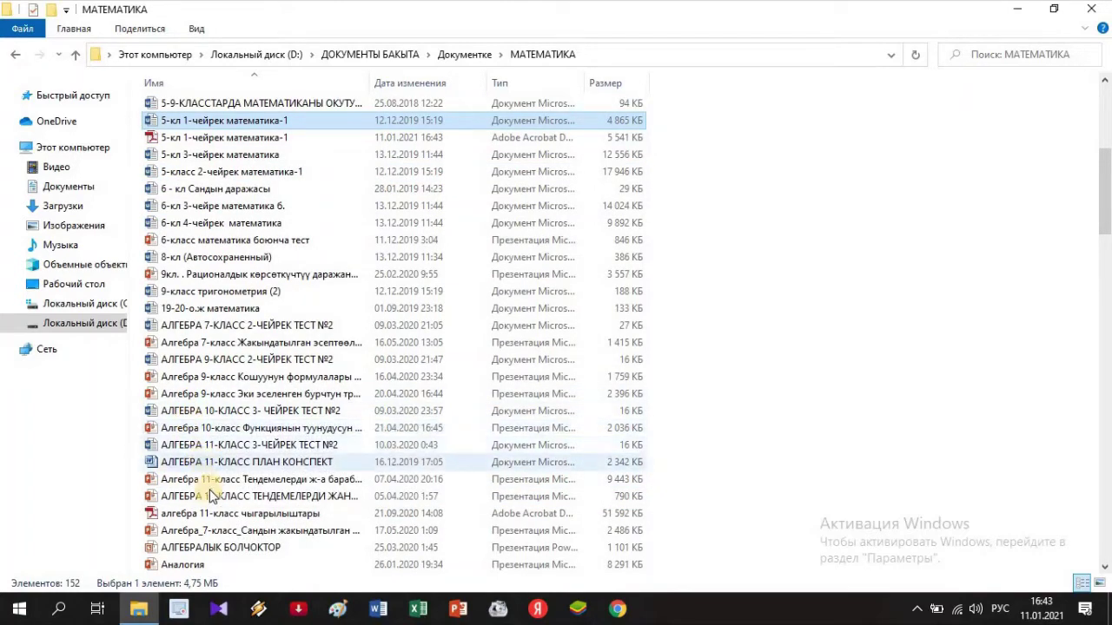
scroll(213, 498, "down", 2)
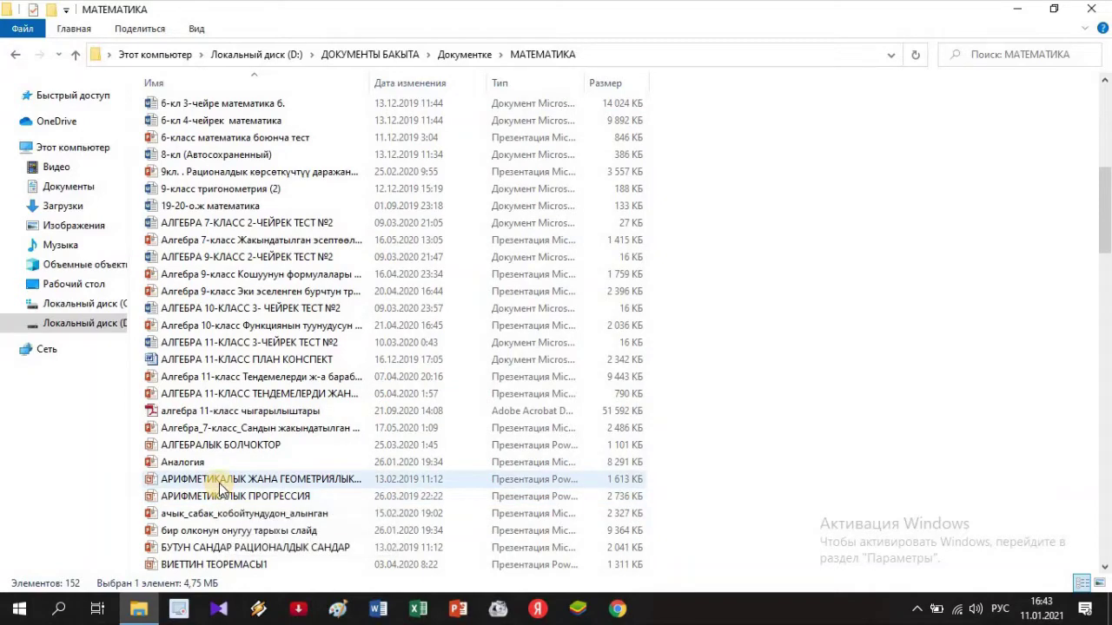
scroll(221, 489, "down", 2)
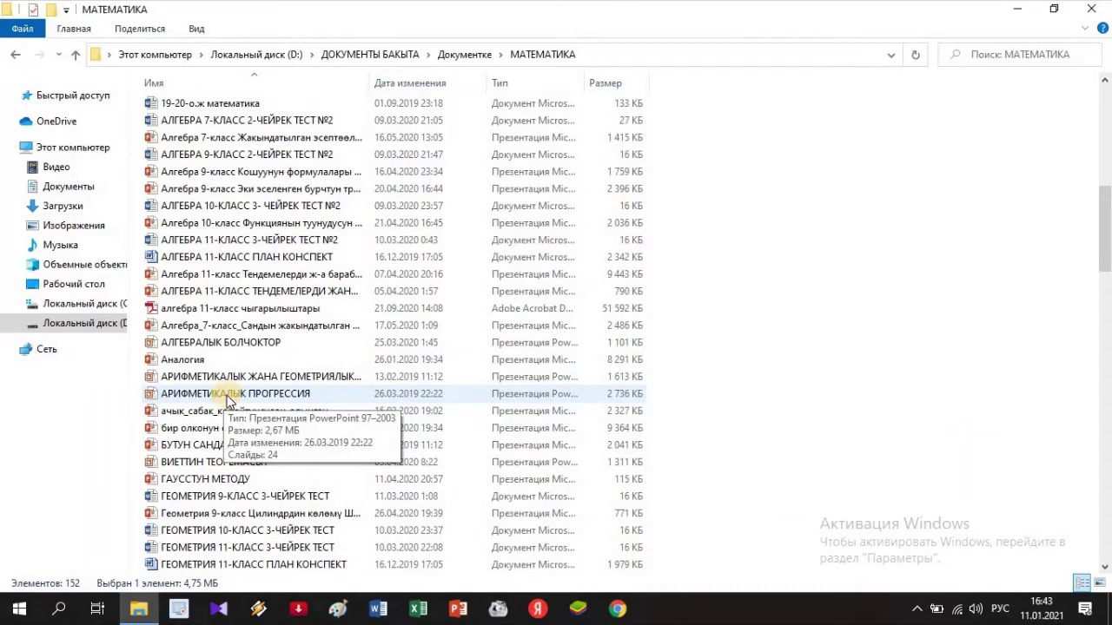
double_click(229, 396)
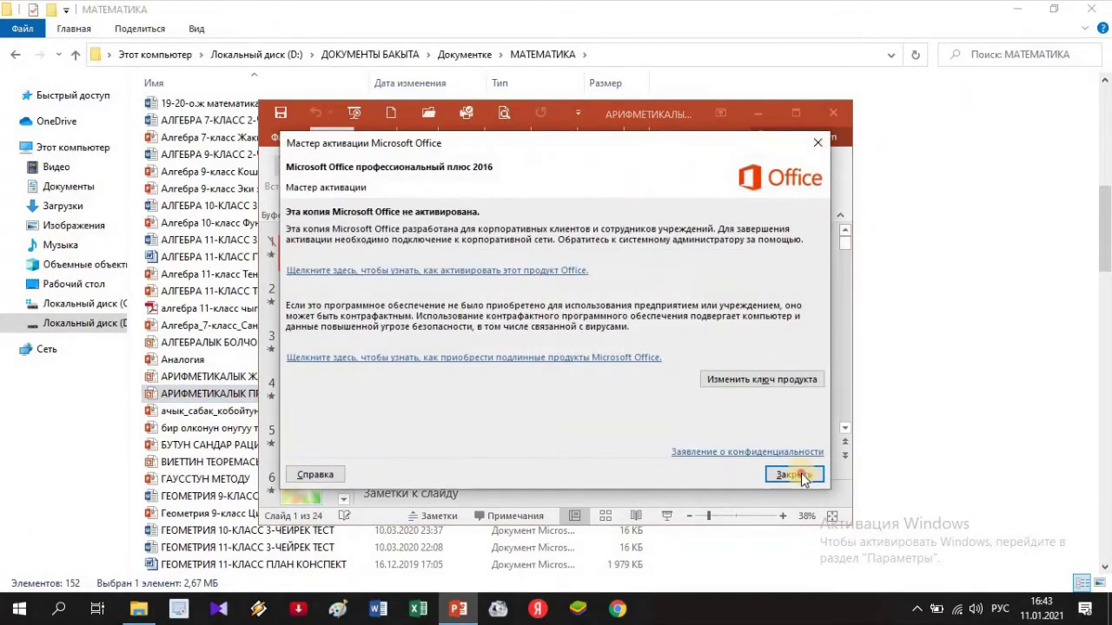
left_click(797, 476)
left_click(794, 114)
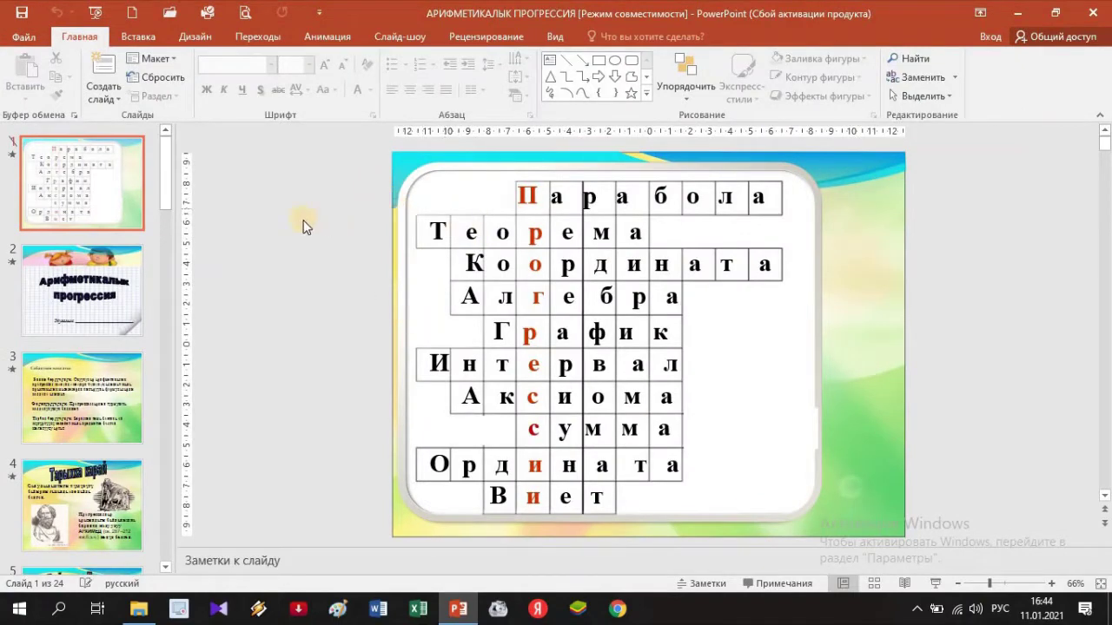
Step: Save the presentation as a PDF named "АРИФМЕТИКАЛЫК ПРОГРЕССИЯ" in the МАТЕМАТИКА folder
left_click(25, 40)
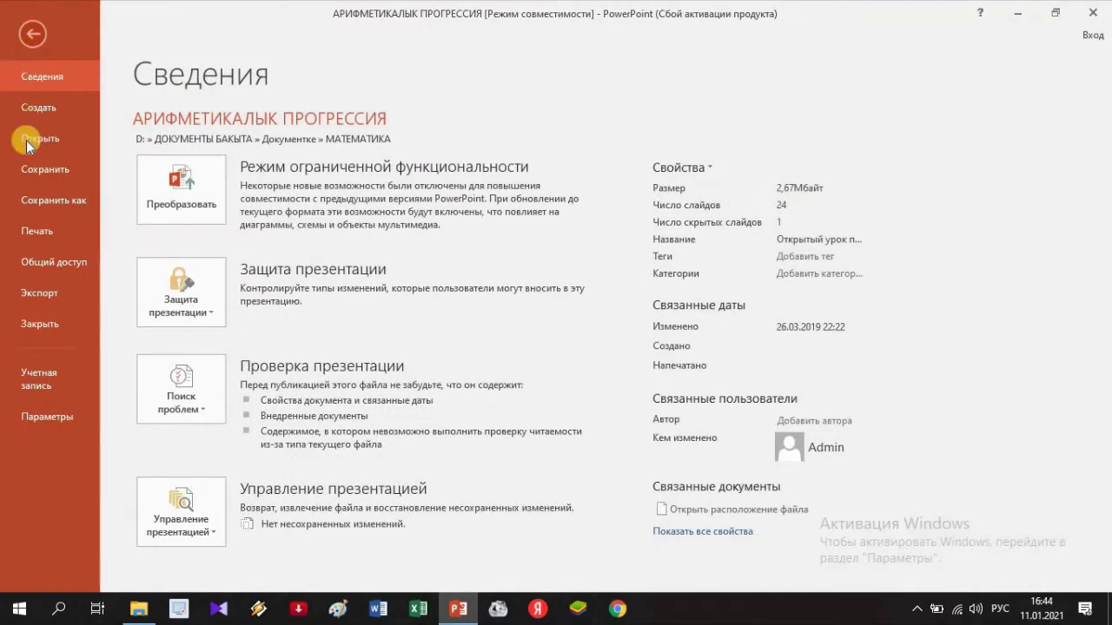
left_click(48, 201)
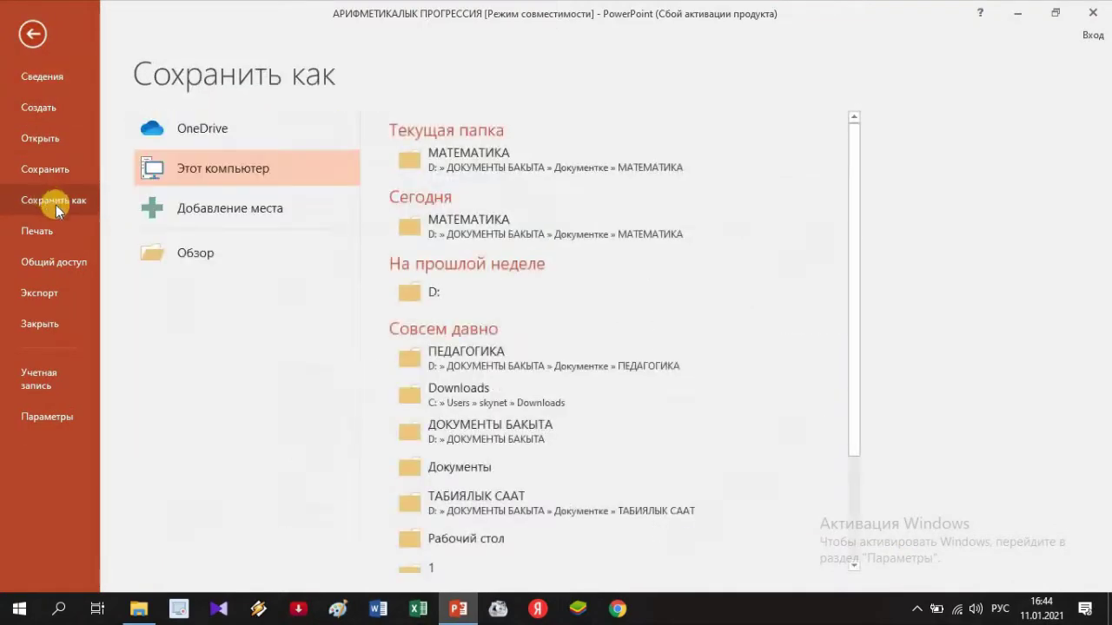
left_click(196, 255)
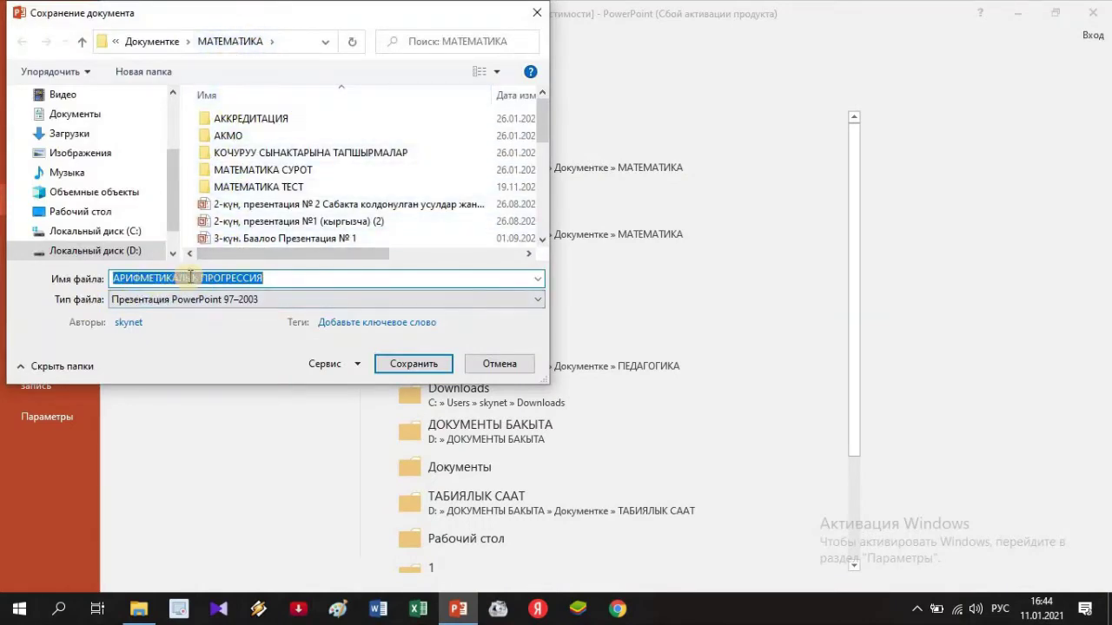
left_click(275, 278)
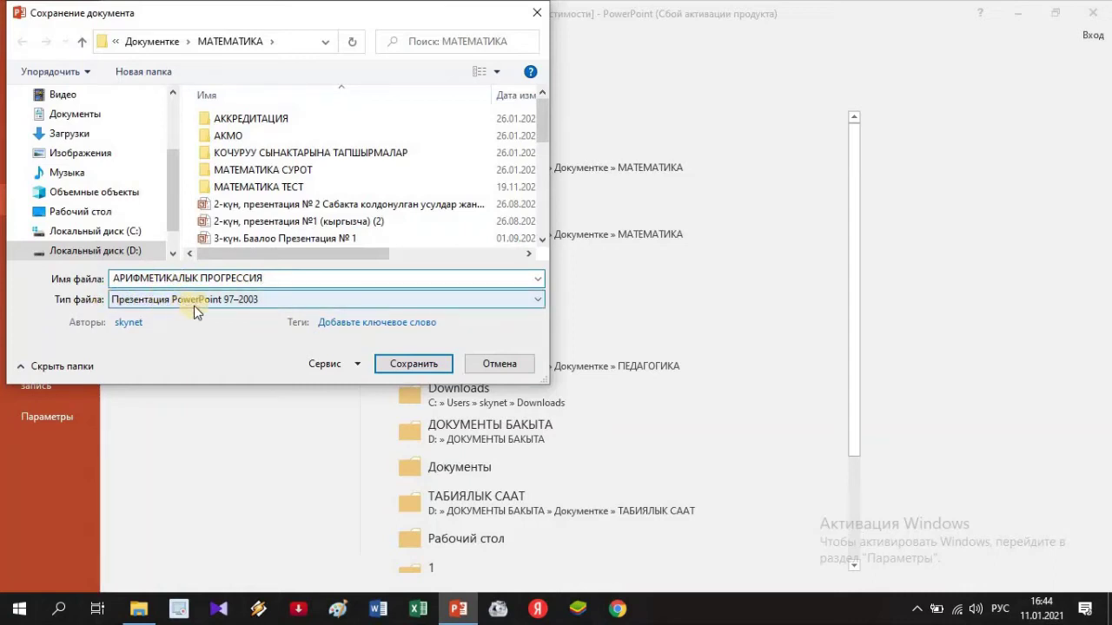
left_click(280, 300)
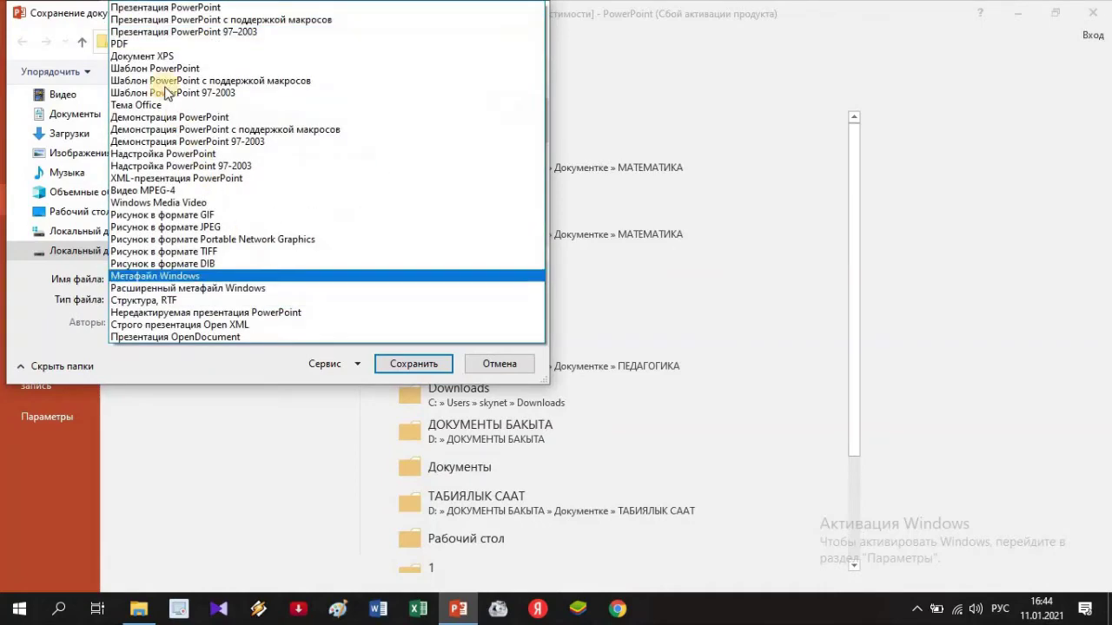
left_click(132, 43)
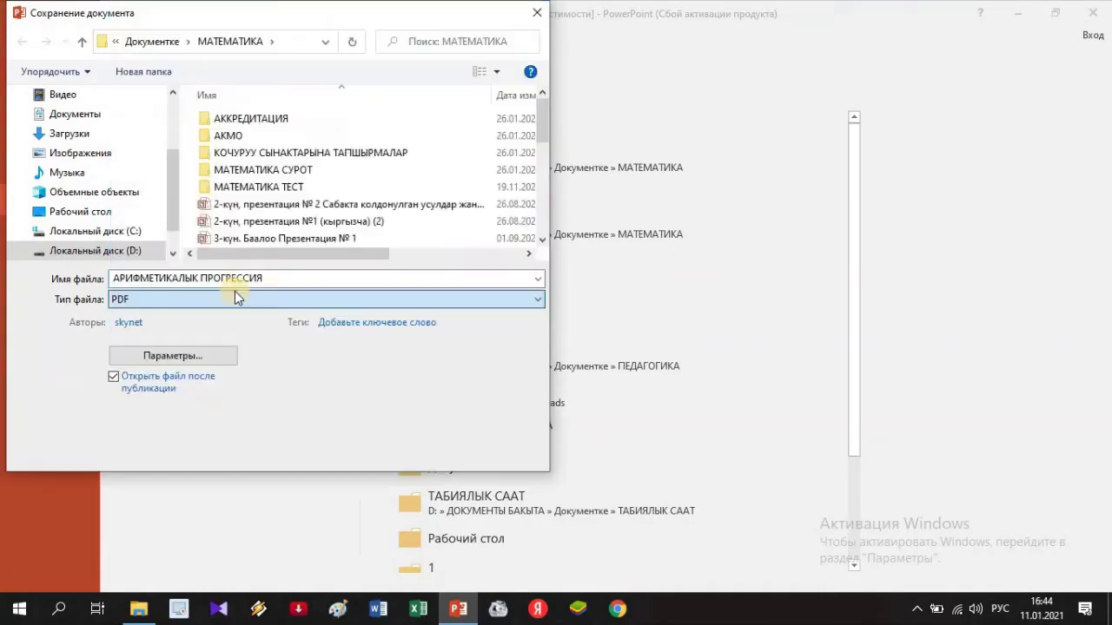
left_click(404, 451)
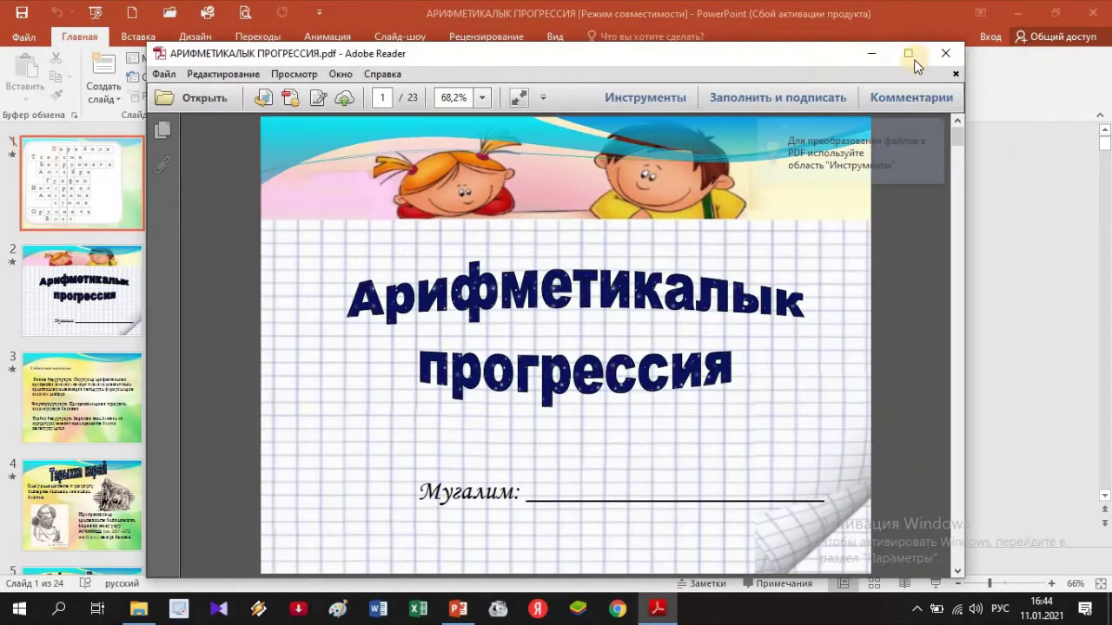
Step: View the presentation's PDF maximized, and close it and the presentation without saving changes
left_click(908, 53)
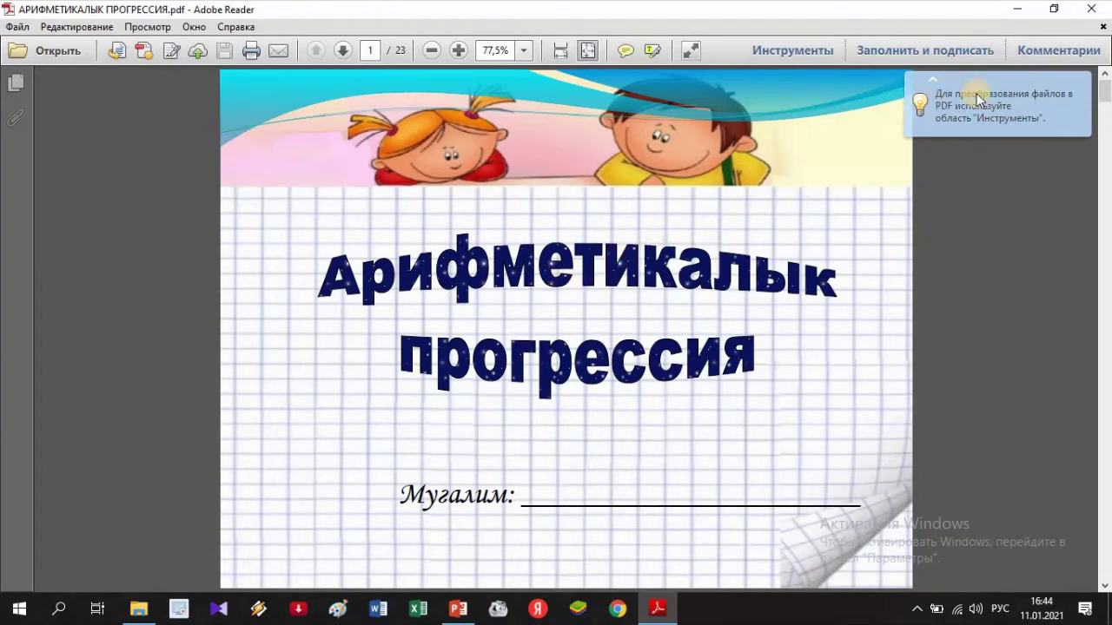
left_click(1091, 10)
left_click(1090, 11)
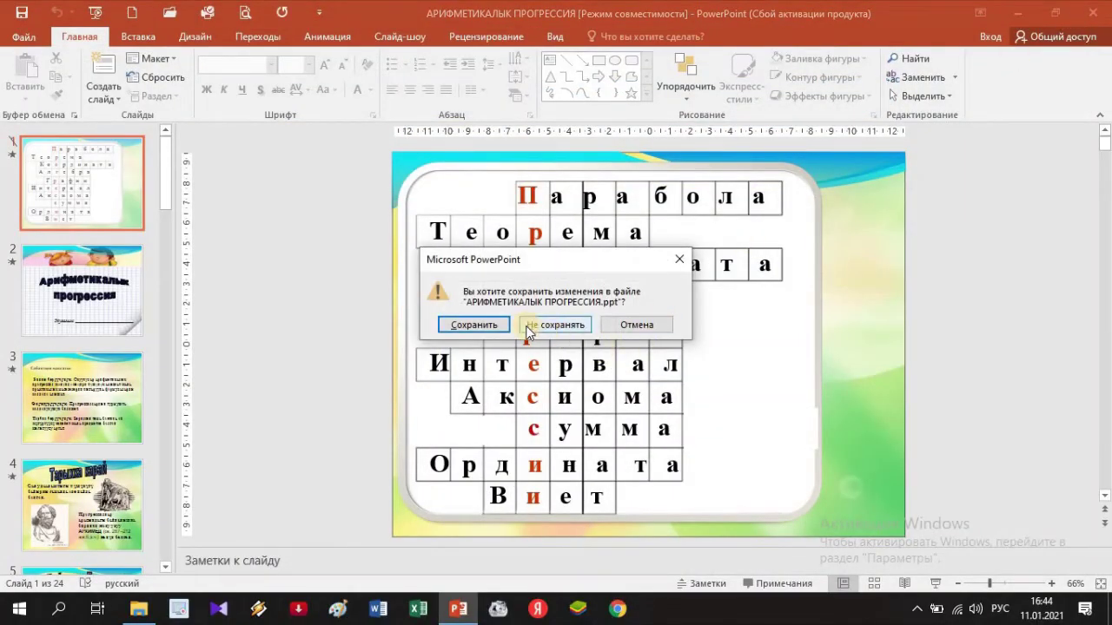
left_click(556, 324)
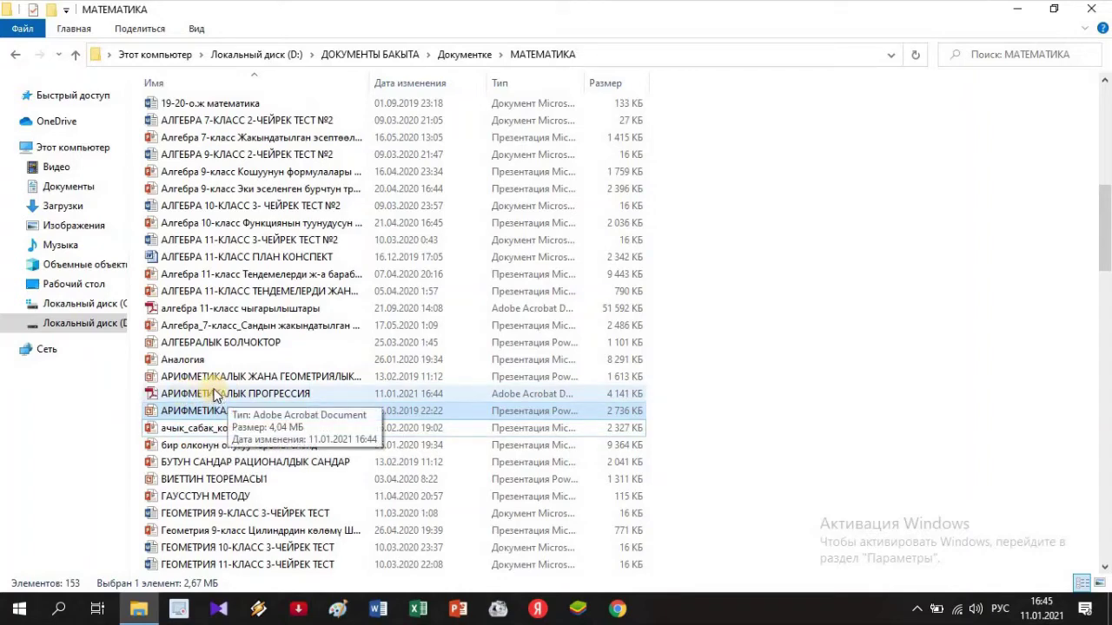
Step: Open the Excel workbook "1.календарный план 2019-2020" from the МАТЕМАТИКА folder and dismiss the activation wizard
scroll(215, 394, "up", 12)
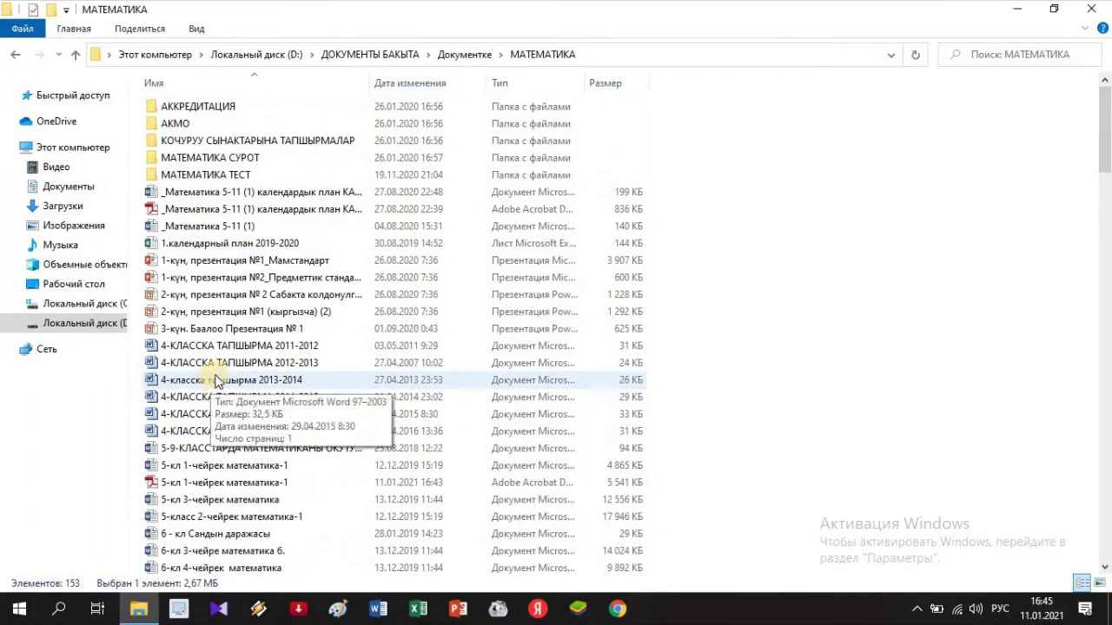
double_click(221, 250)
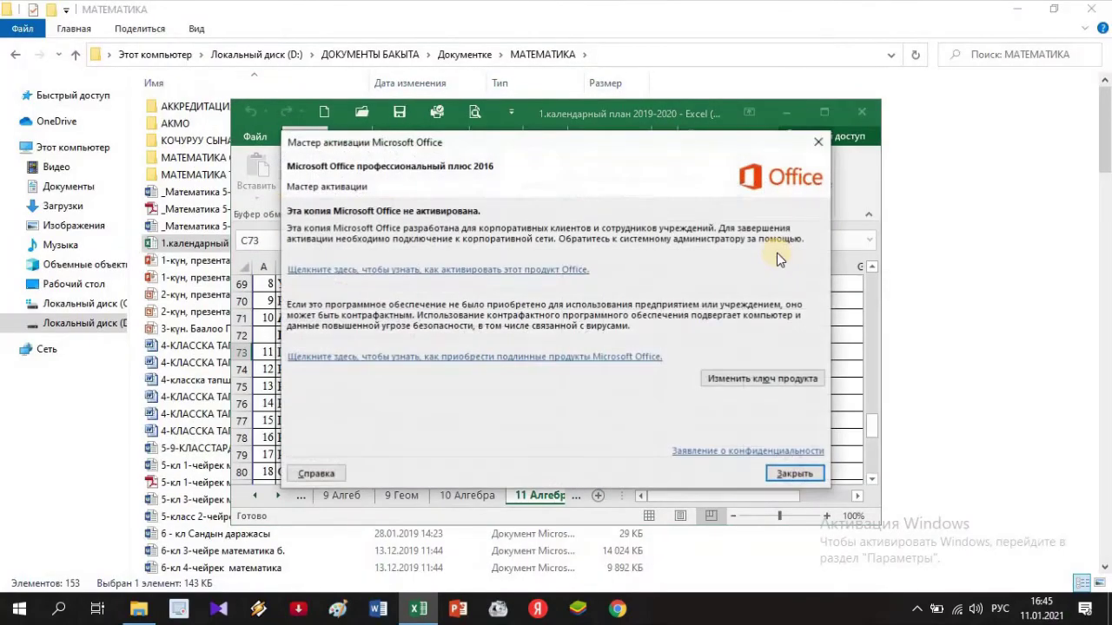
left_click(788, 473)
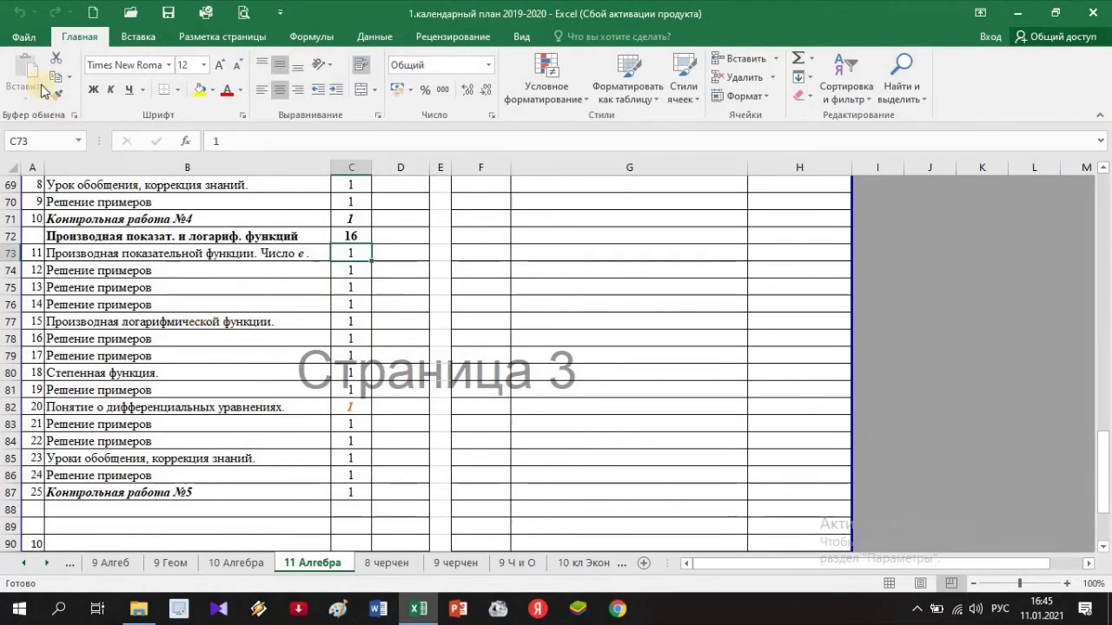
Step: Save the workbook as a PDF named "1.календарный план 2019-2020" in the МАТЕМАТИКА folder with standard optimization
left_click(21, 39)
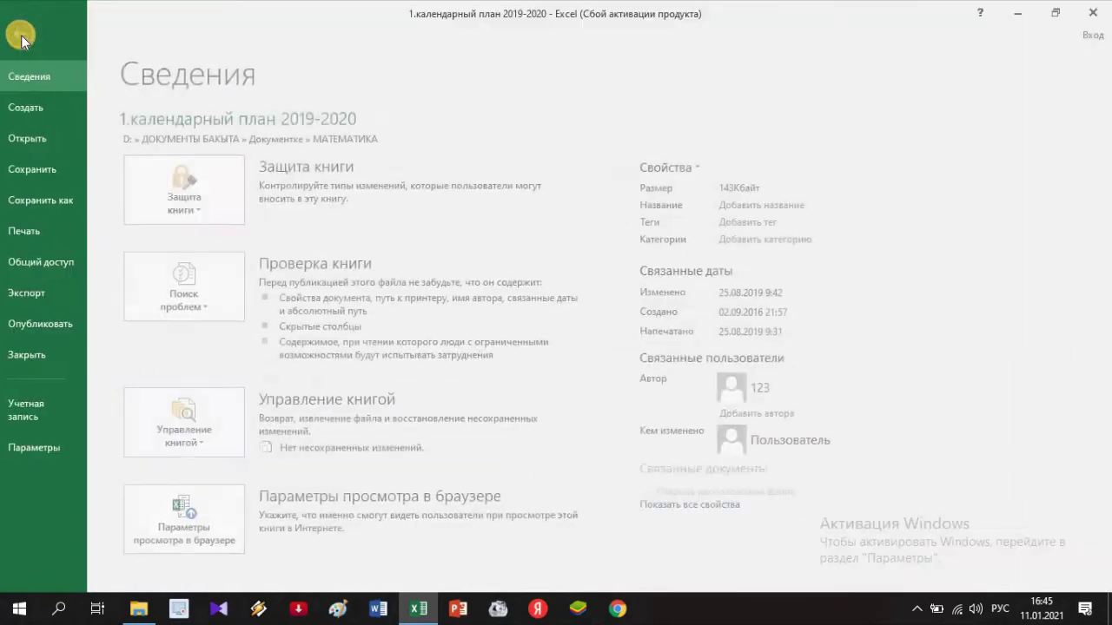
left_click(53, 200)
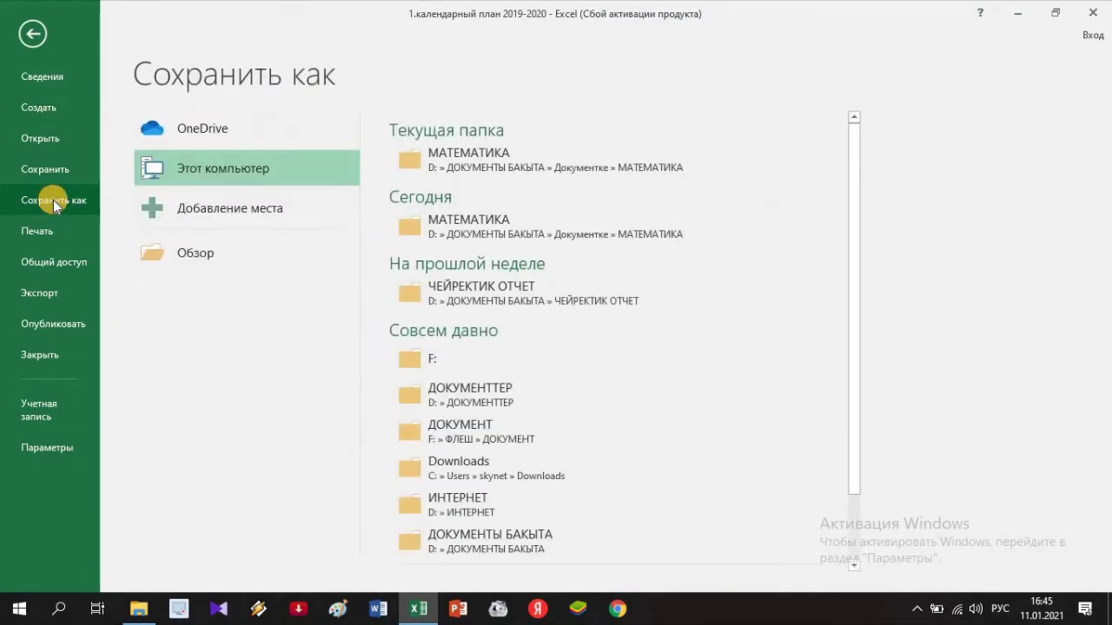
left_click(213, 263)
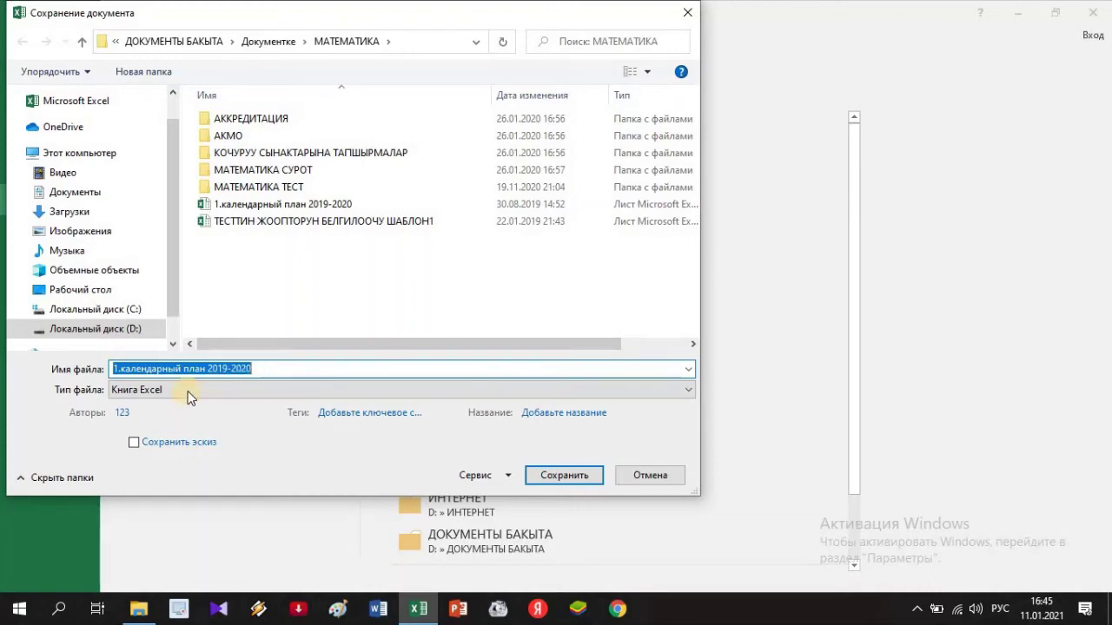
left_click(210, 390)
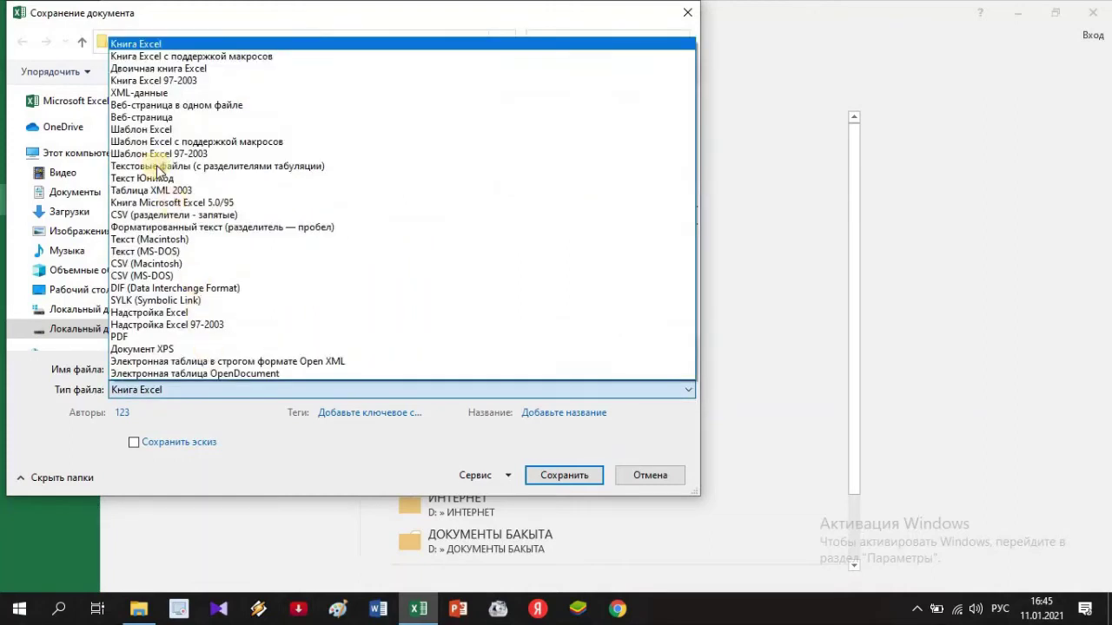
left_click(144, 337)
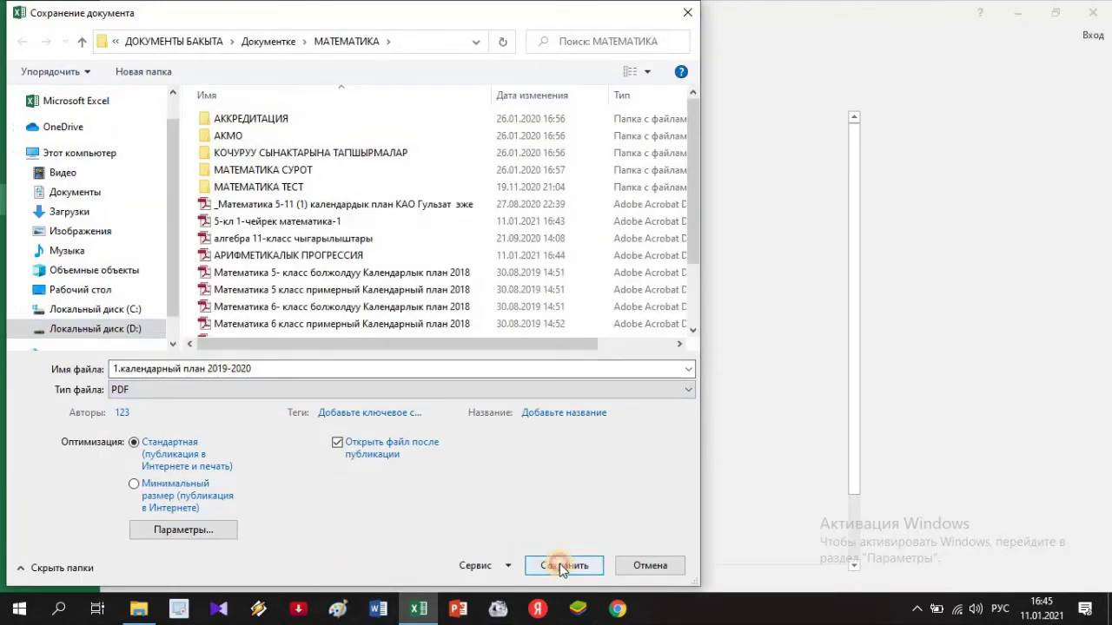
left_click(559, 564)
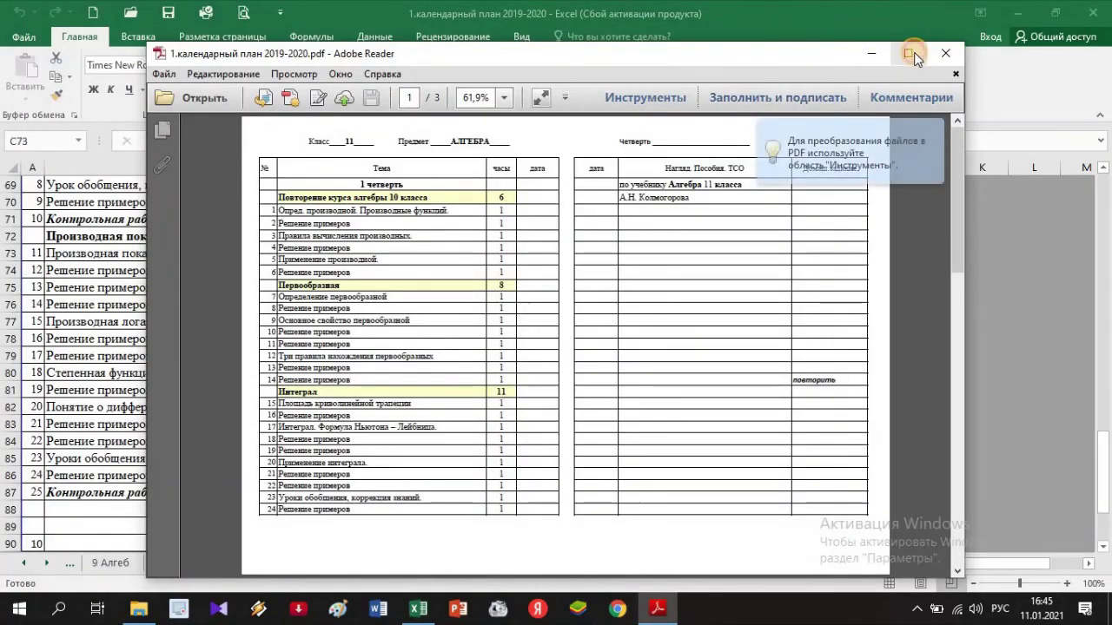
Step: View the calendar plan PDF maximized, and close both the PDF and the Excel workbook
left_click(911, 53)
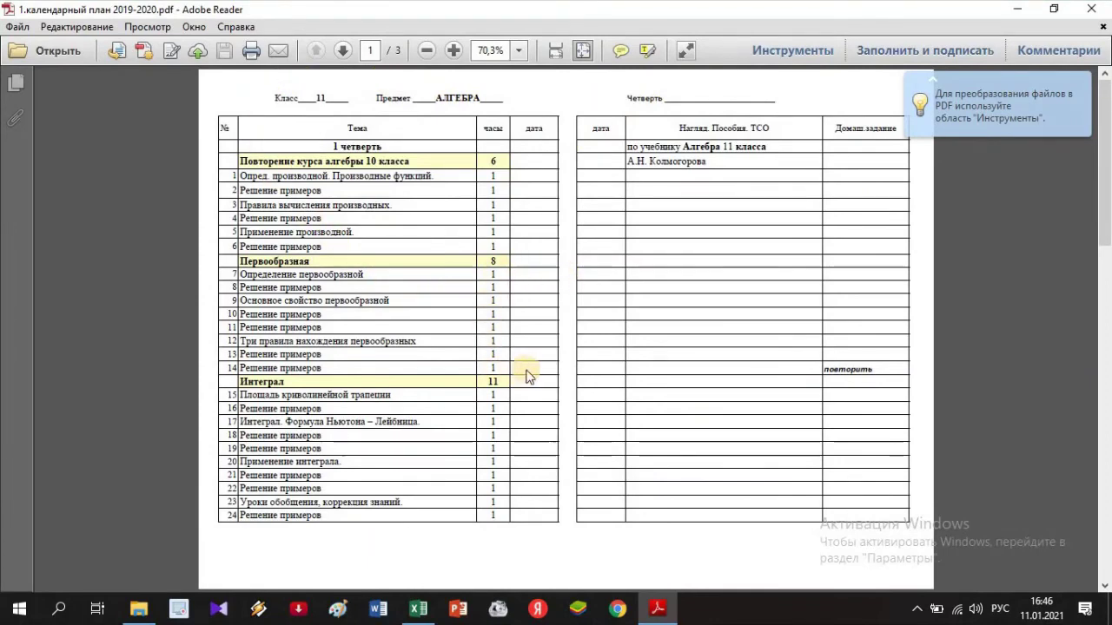
left_click(1091, 12)
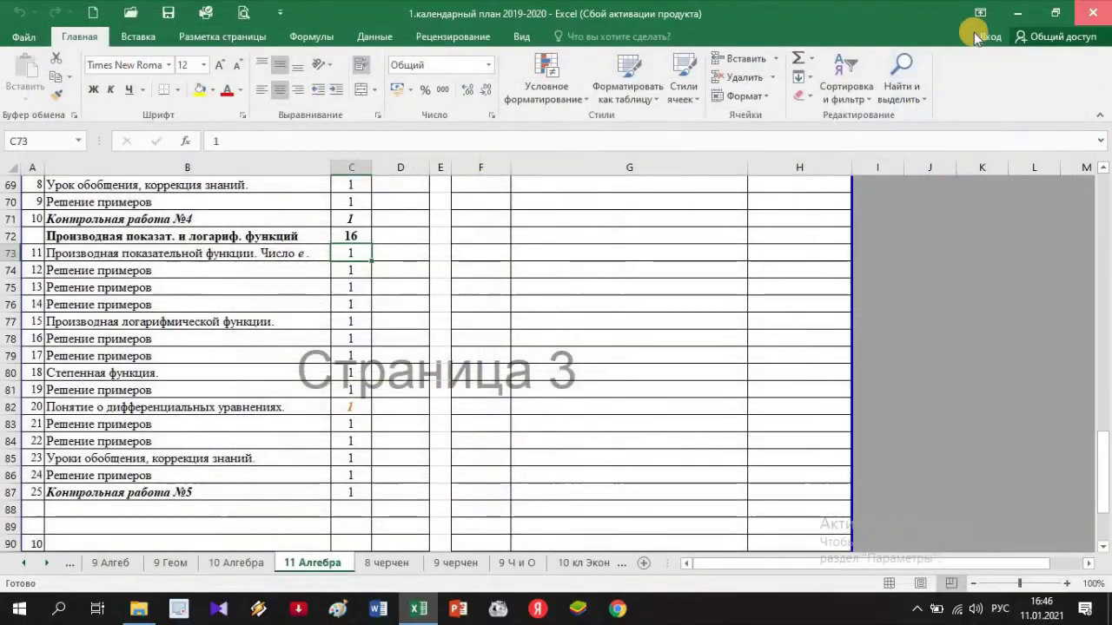
left_click(1091, 9)
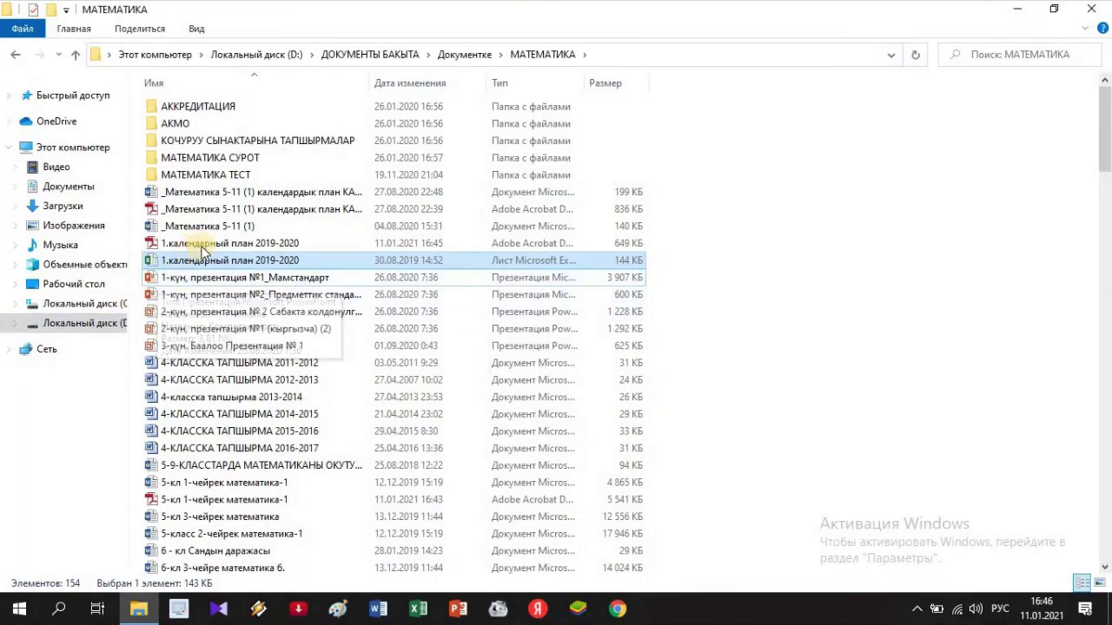